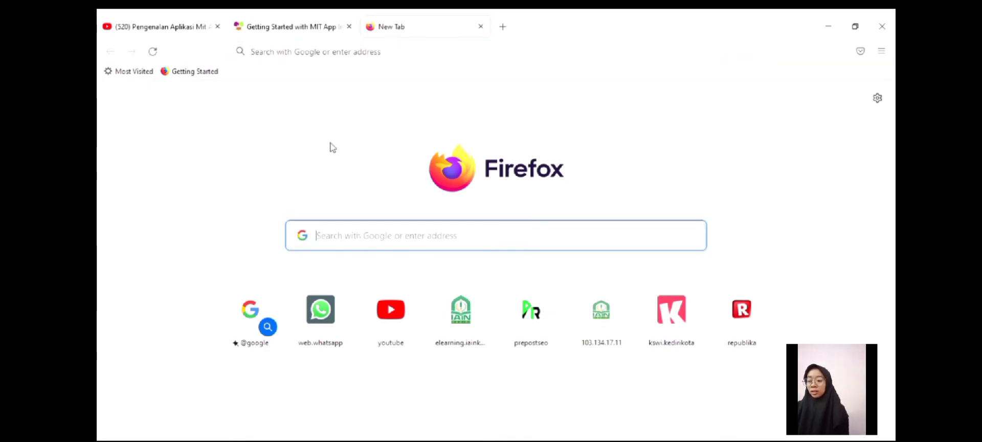
# - Open the App Inventor editor from the Getting Started page, signing in with an existing Google account and dismissing the welcome message
pyautogui.click(299, 29)
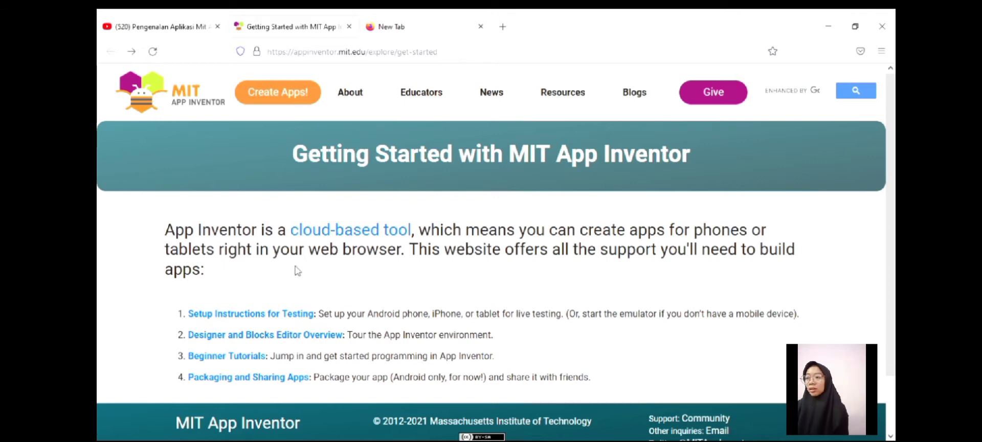
pyautogui.click(277, 97)
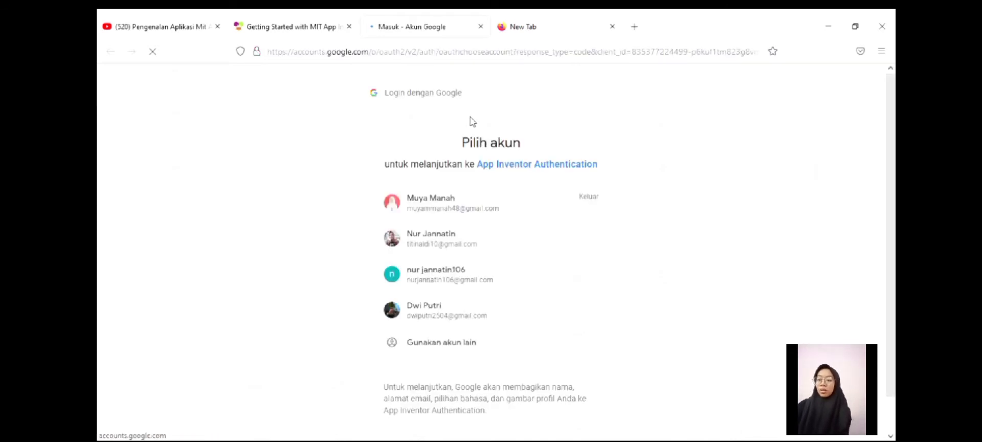
pyautogui.click(444, 313)
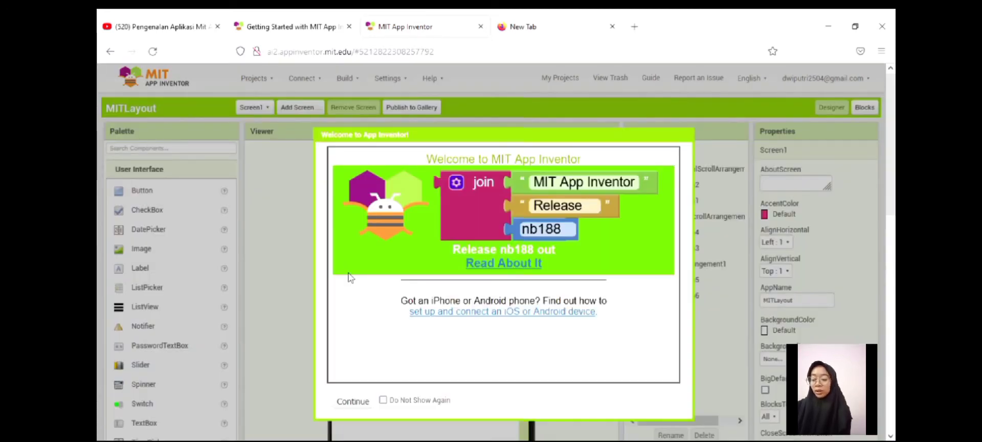
pyautogui.click(354, 402)
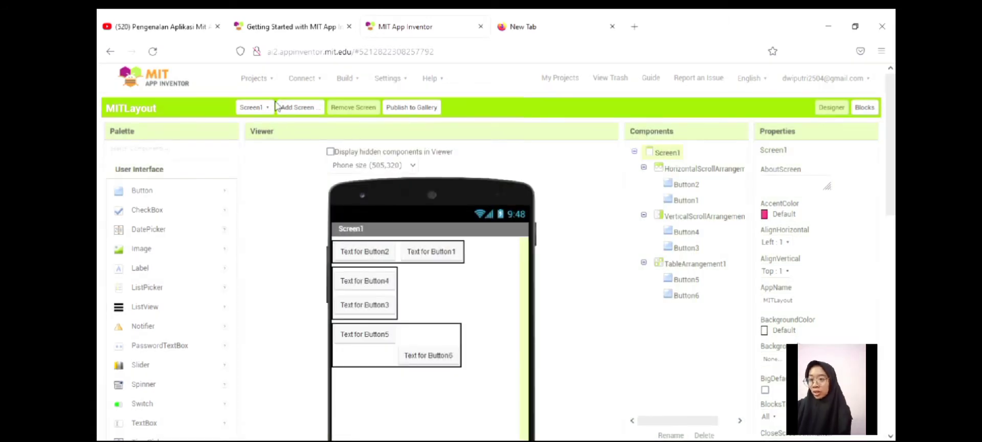
# - Create a new App Inventor project named GROUP1_MALL
pyautogui.click(267, 80)
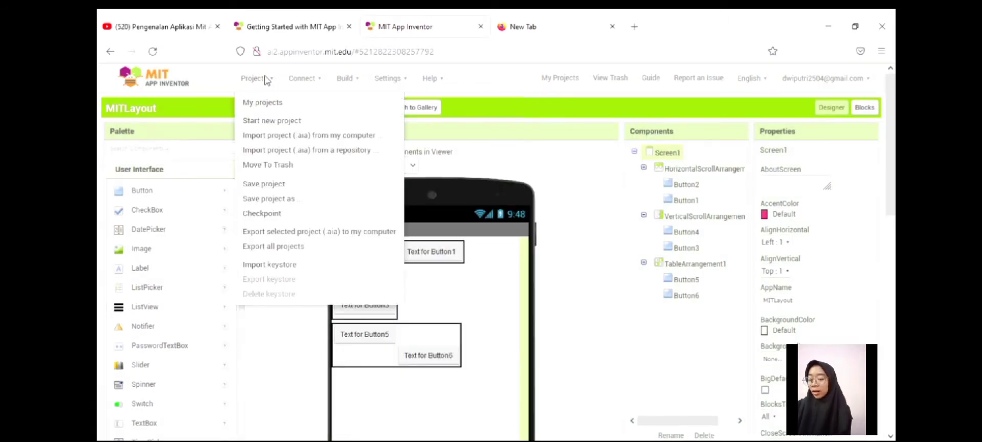
pyautogui.click(296, 123)
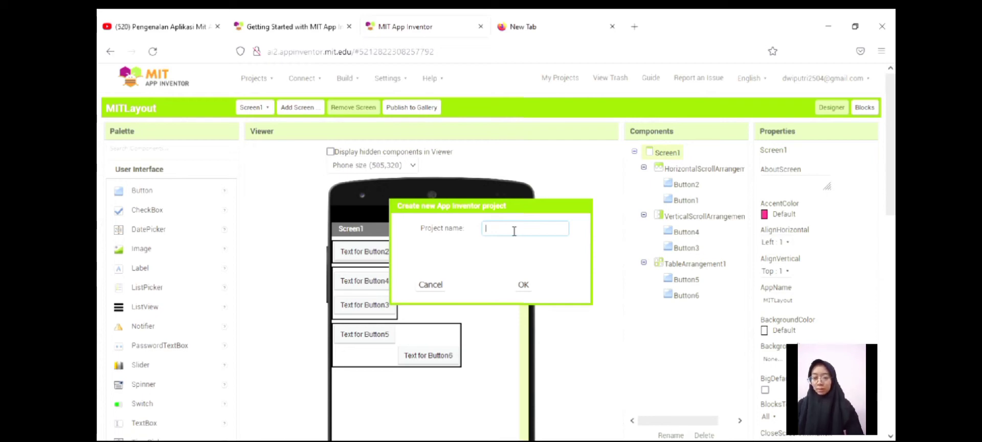
pyautogui.write('G')
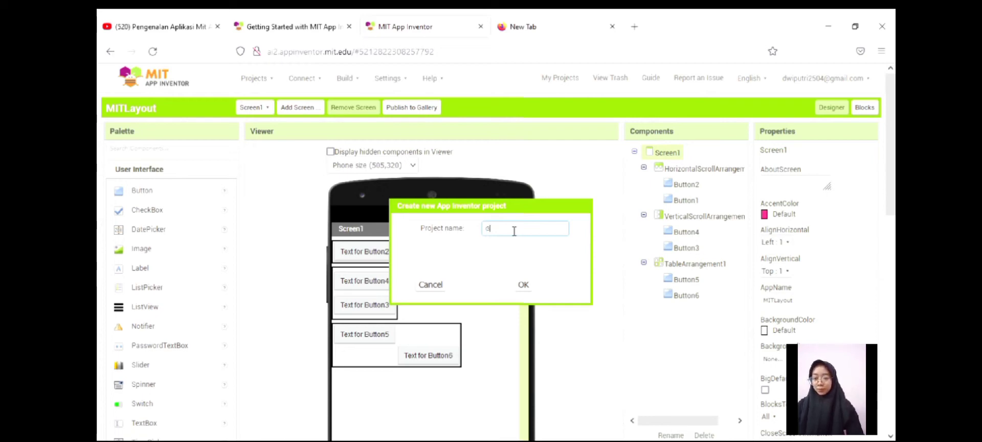
pyautogui.write('ROUP')
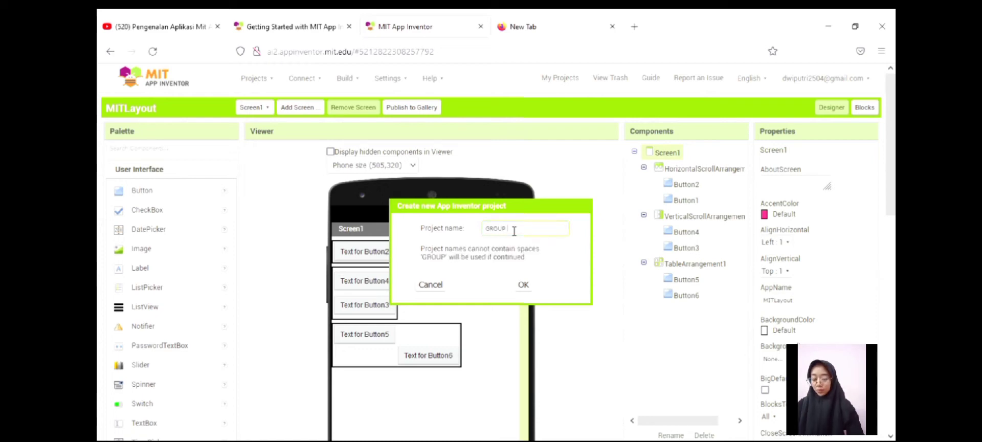
pyautogui.press('BackSpace')
pyautogui.write('1 MA')
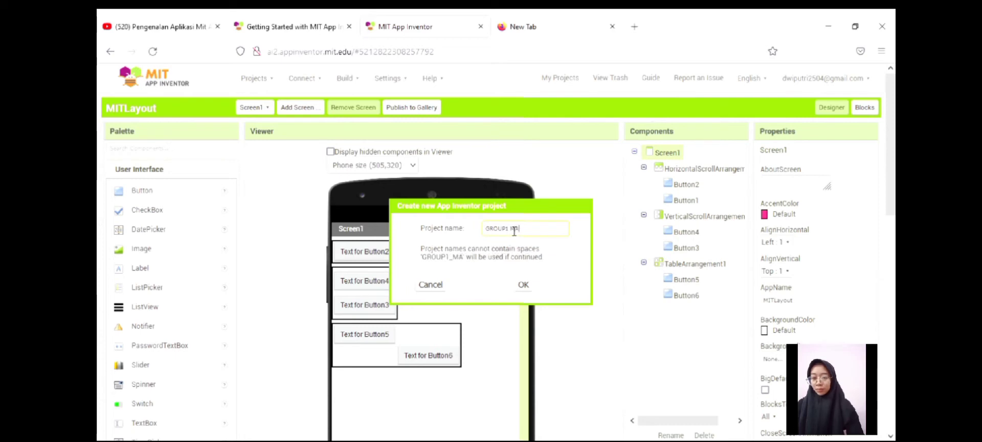
pyautogui.write('LL')
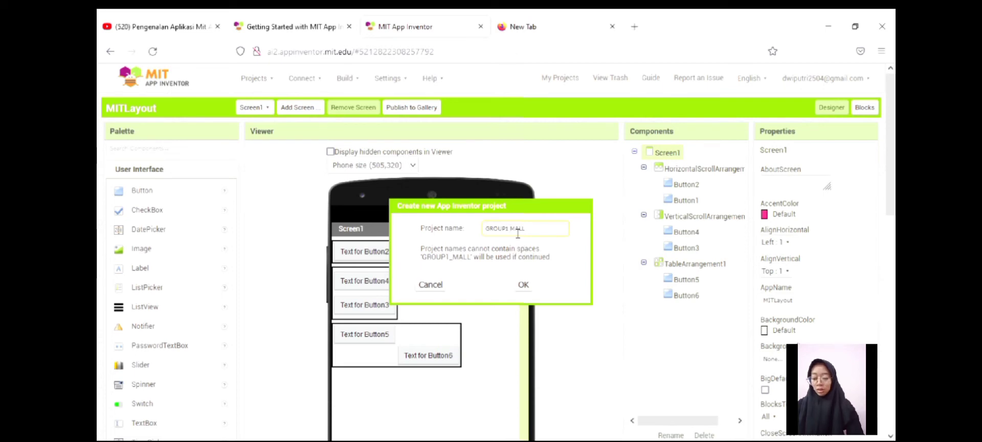
pyautogui.press('BackSpace')
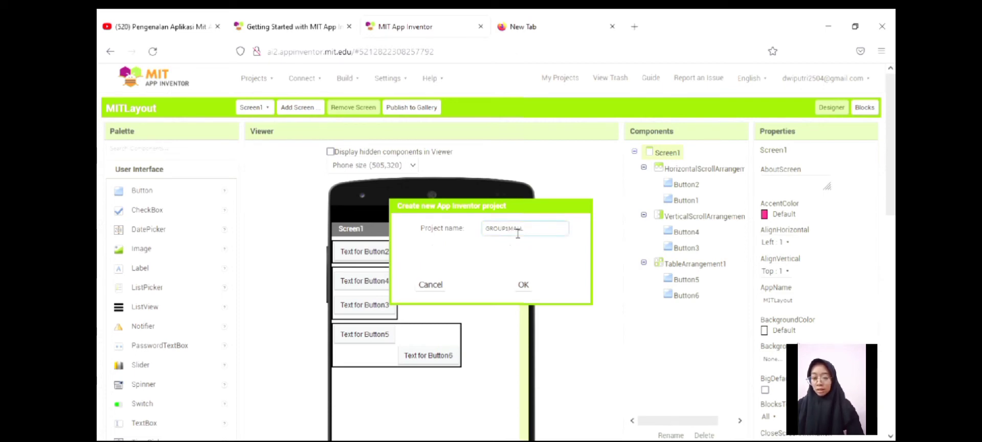
pyautogui.write('_')
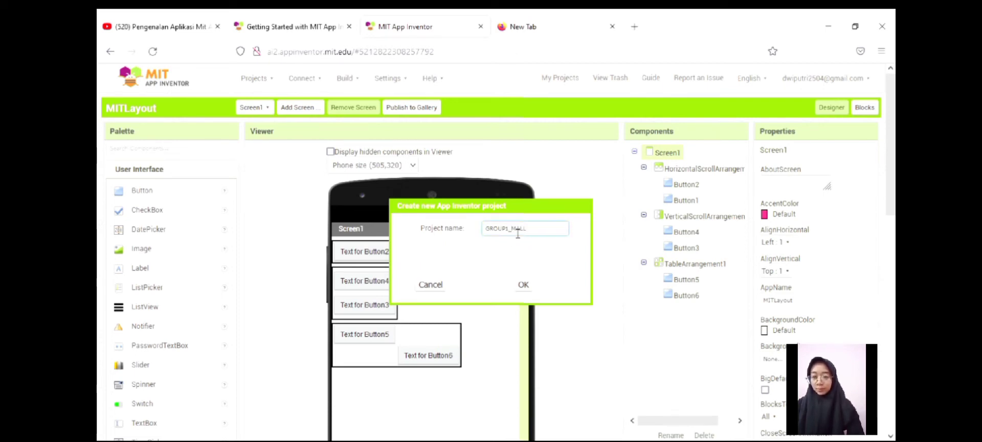
pyautogui.click(527, 287)
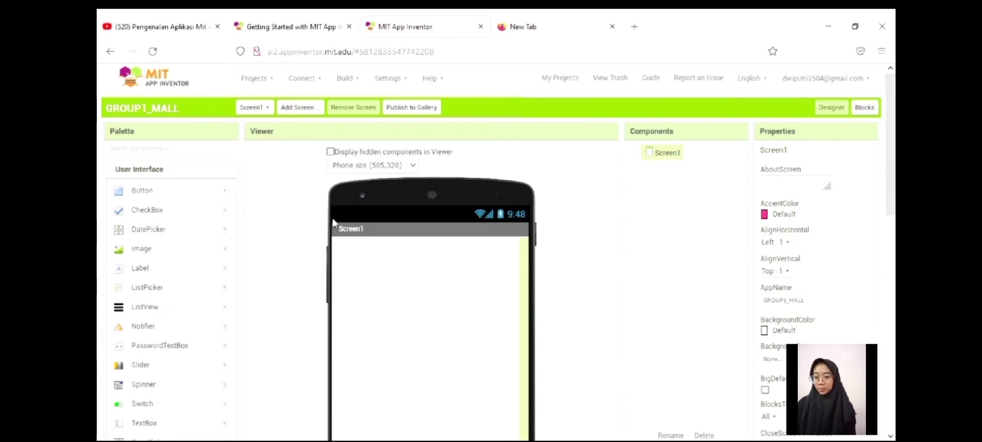
# - Place two Button components directly on the empty Screen1, without any layout arrangement
pyautogui.scroll(-10, 332, 223)
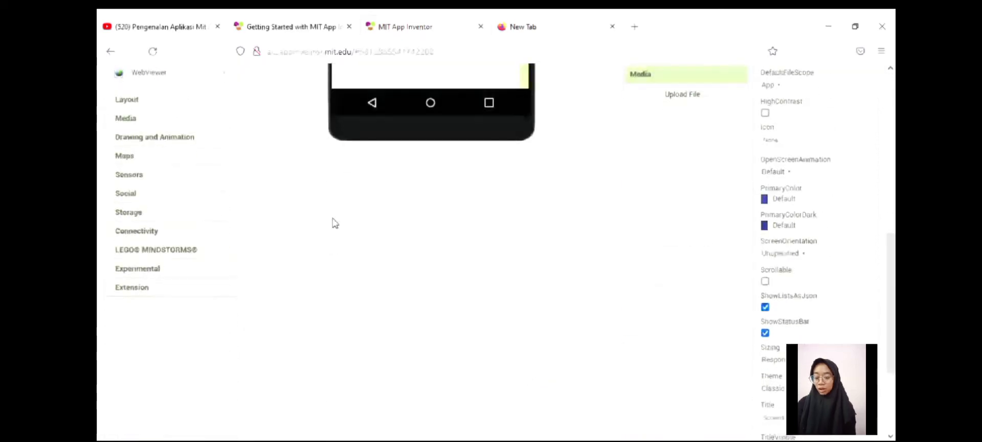
pyautogui.scroll(3, 333, 223)
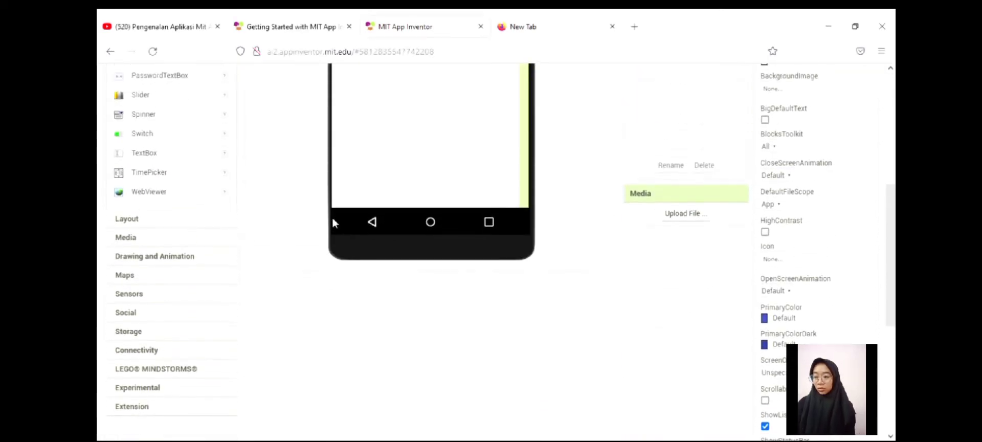
pyautogui.click(139, 220)
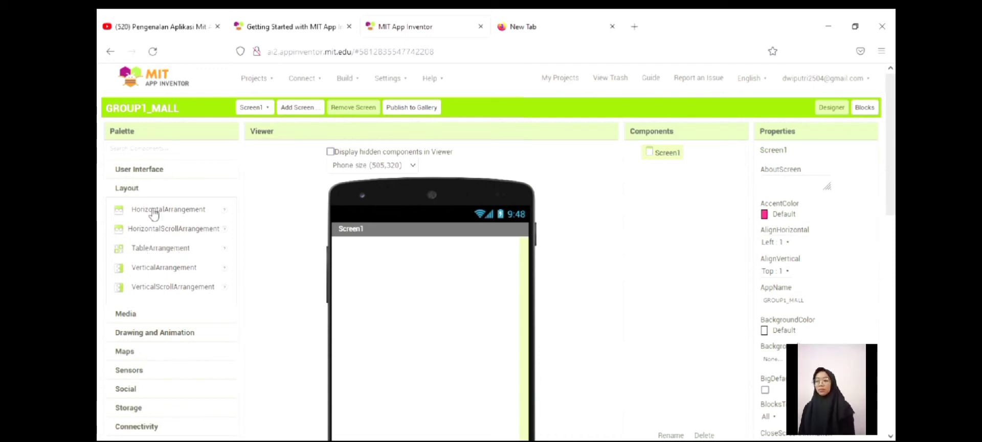
pyautogui.click(155, 170)
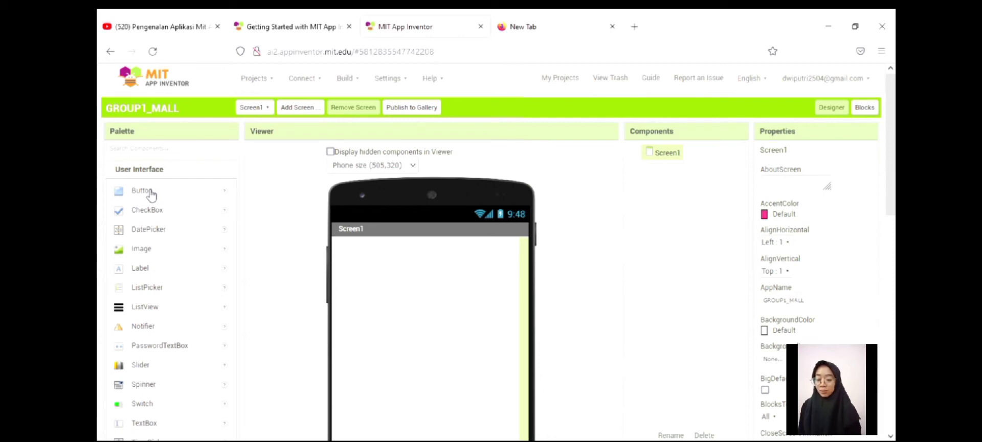
pyautogui.moveTo(151, 194); pyautogui.dragTo(365, 250)
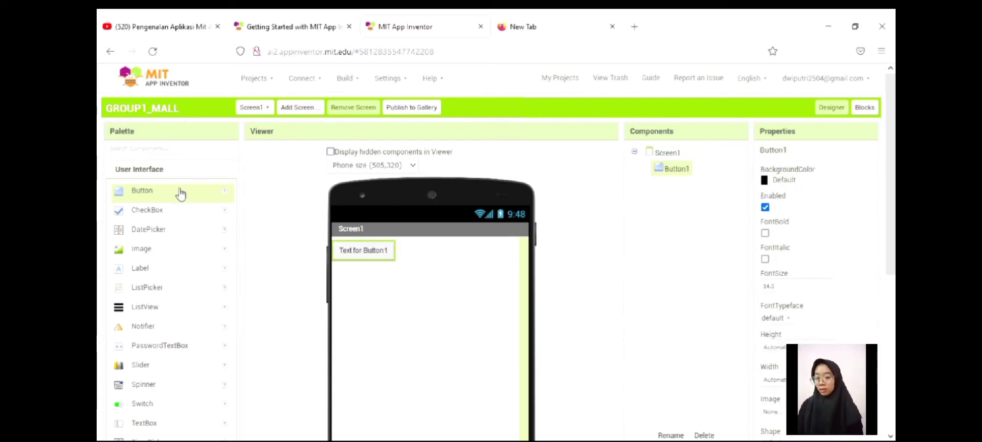
pyautogui.moveTo(180, 193); pyautogui.dragTo(444, 252)
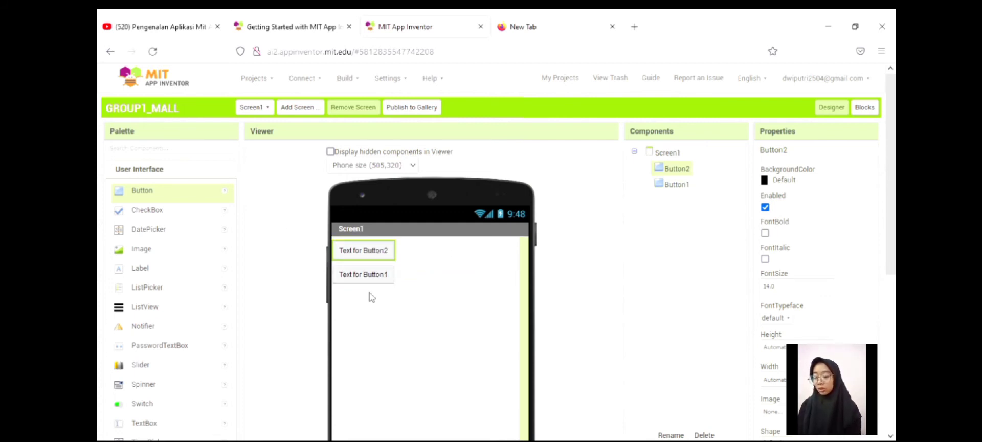
# - Delete both buttons from Screen1, starting with Button1
pyautogui.click(369, 281)
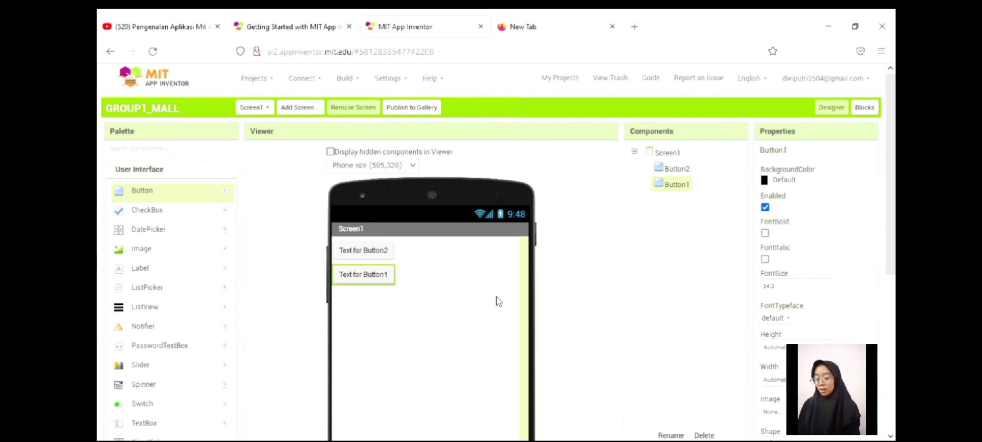
pyautogui.click(710, 435)
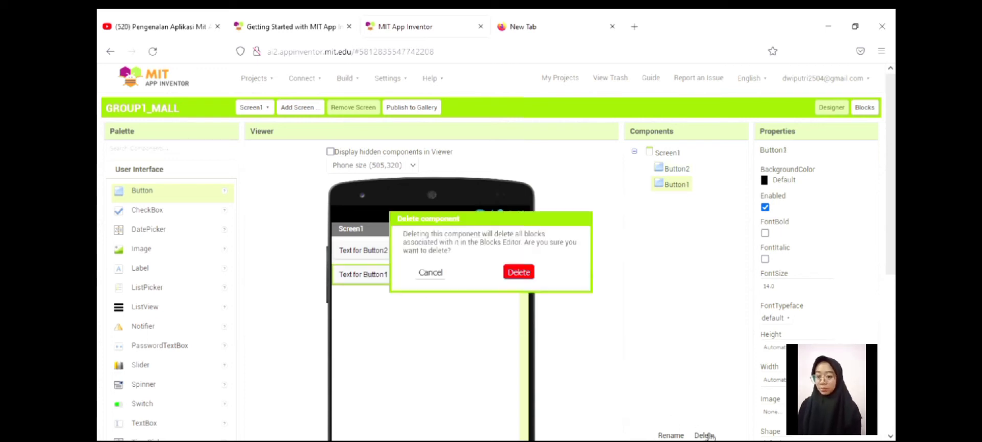
pyautogui.click(517, 273)
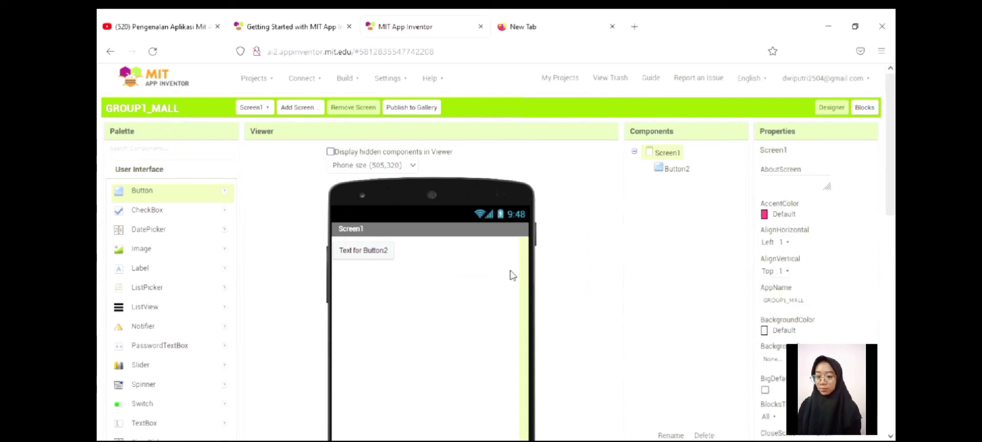
pyautogui.click(397, 261)
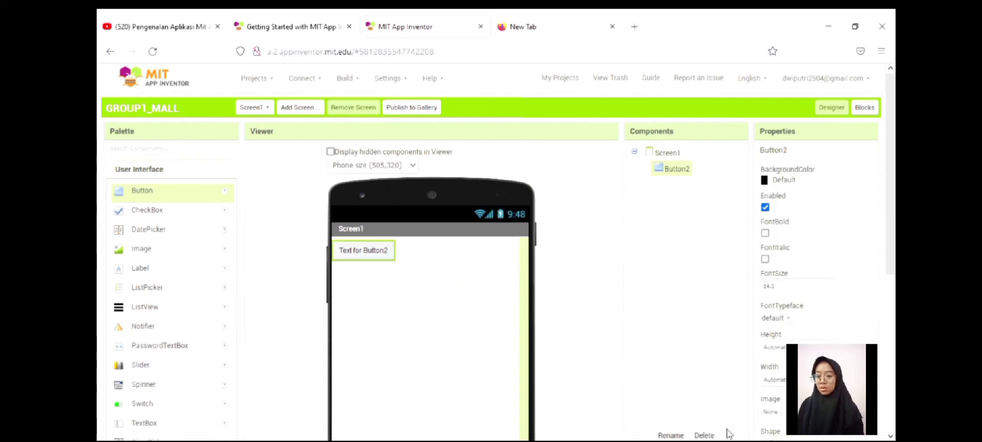
pyautogui.click(706, 435)
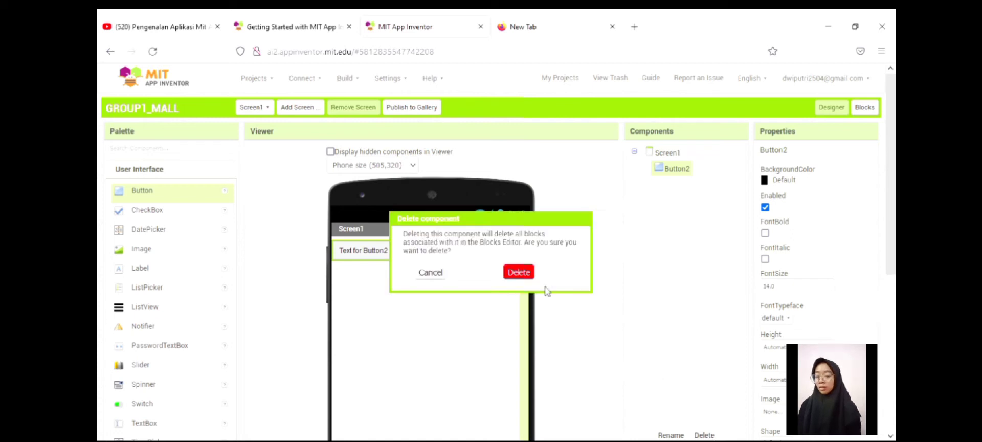
pyautogui.click(519, 272)
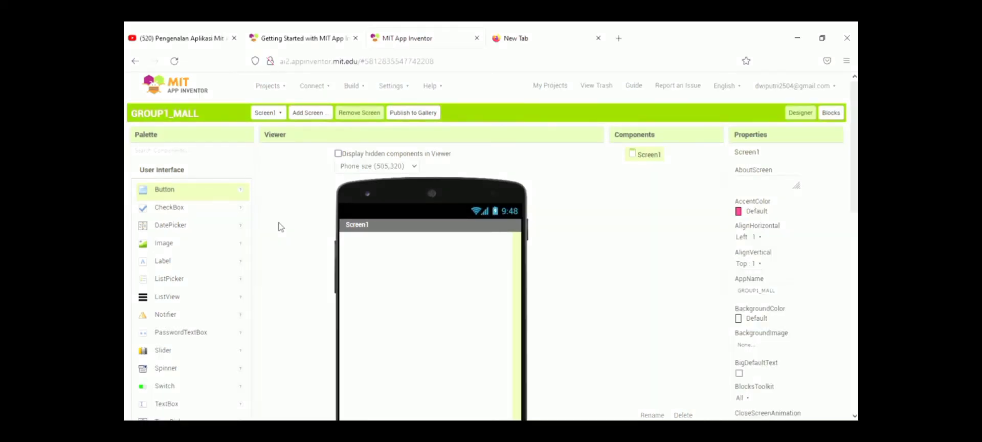
# - Add a HorizontalScrollArrangement layout component to the empty Screen1
pyautogui.scroll(-5, 280, 226)
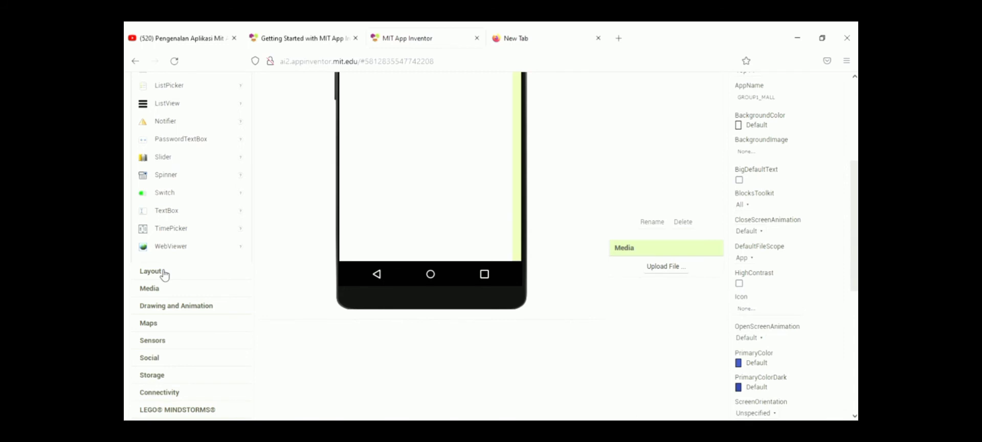
pyautogui.click(163, 273)
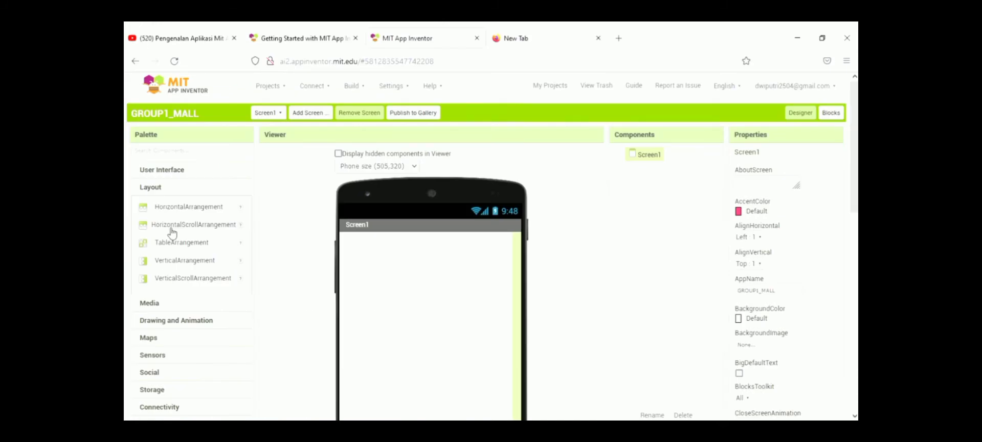
pyautogui.click(173, 233)
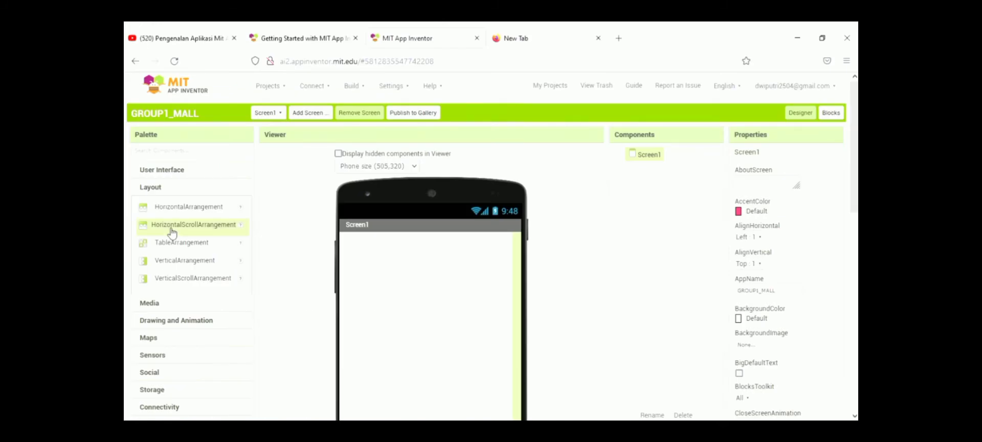
pyautogui.moveTo(173, 233); pyautogui.dragTo(368, 263)
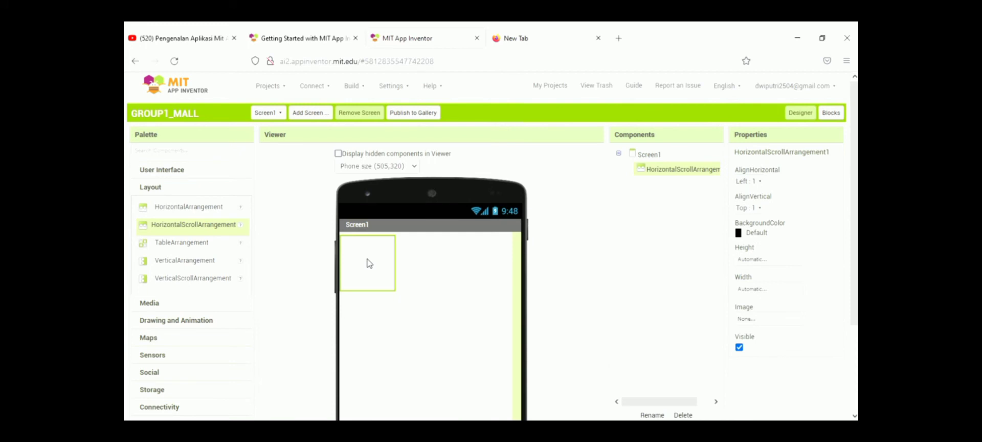
# - Place two Button components side by side inside the HorizontalScrollArrangement
pyautogui.click(177, 170)
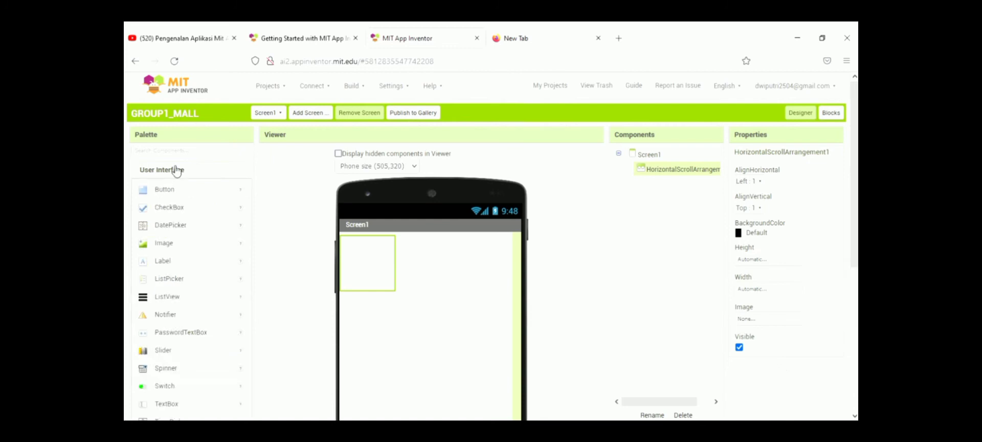
pyautogui.click(177, 192)
pyautogui.moveTo(178, 192); pyautogui.dragTo(374, 248)
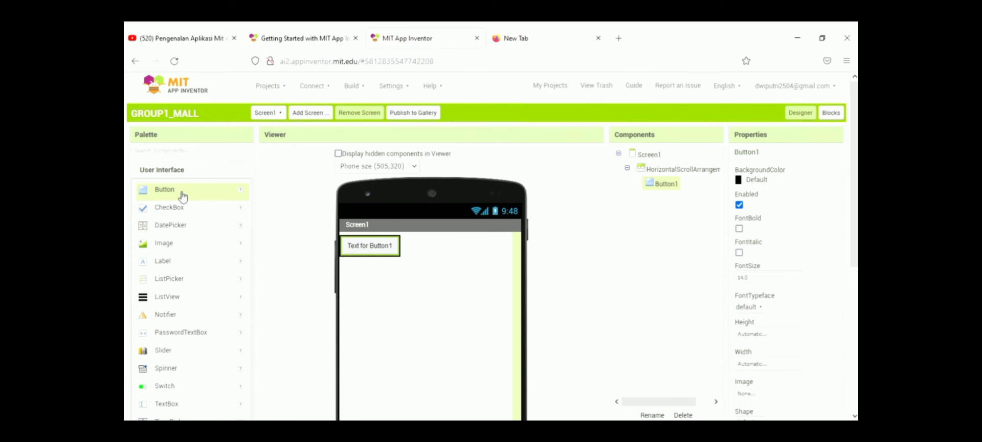
pyautogui.moveTo(182, 196); pyautogui.dragTo(372, 249)
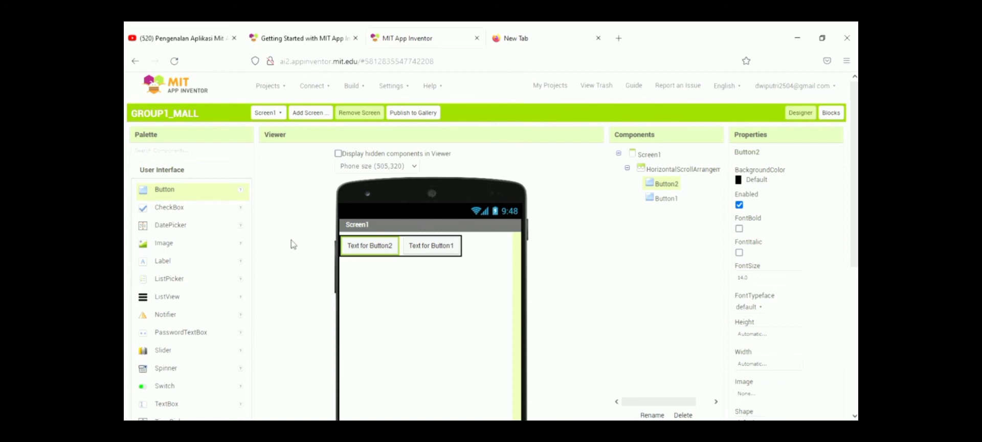
# - Add a VerticalScrollArrangement to Screen1 below the horizontal arrangement holding the two buttons
pyautogui.scroll(-3, 293, 245)
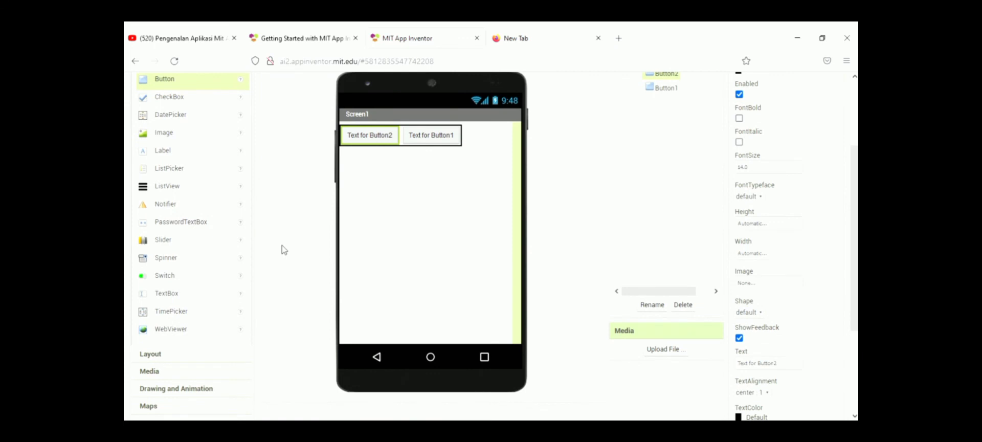
pyautogui.click(162, 359)
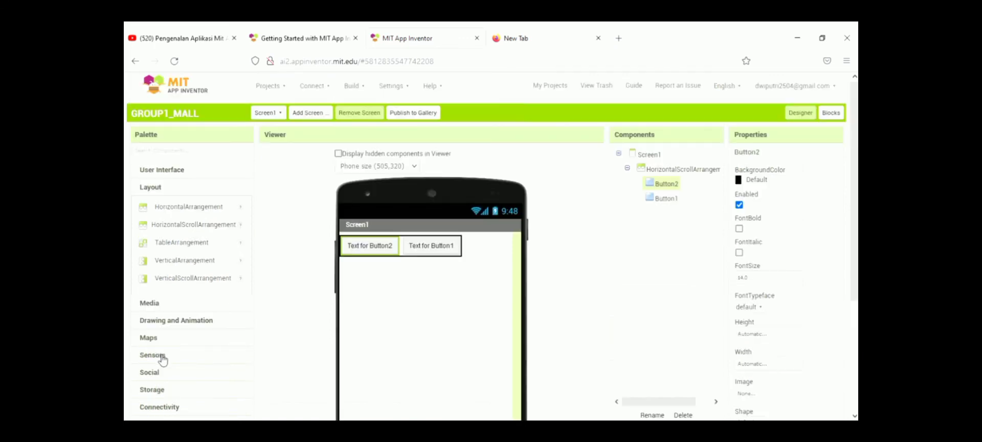
pyautogui.click(194, 281)
pyautogui.moveTo(195, 278); pyautogui.dragTo(365, 283)
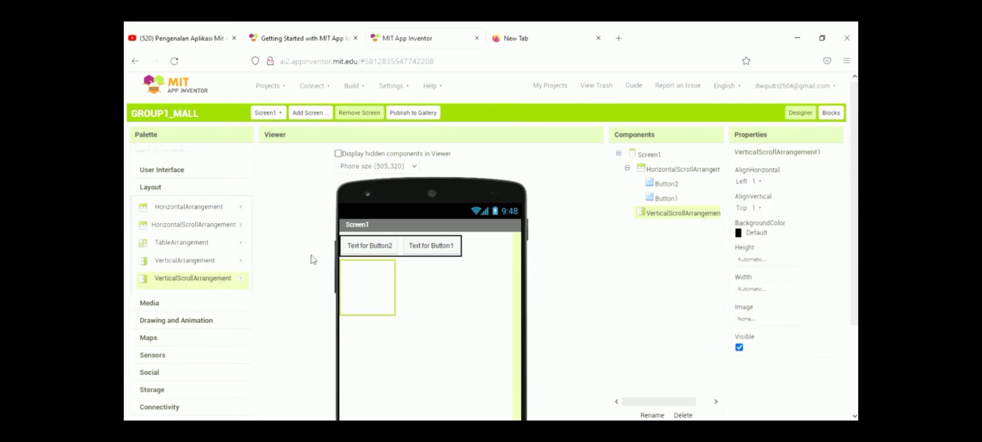
# - Place two Button components, one above the other, inside the VerticalScrollArrangement
pyautogui.click(167, 177)
pyautogui.moveTo(189, 192); pyautogui.dragTo(372, 276)
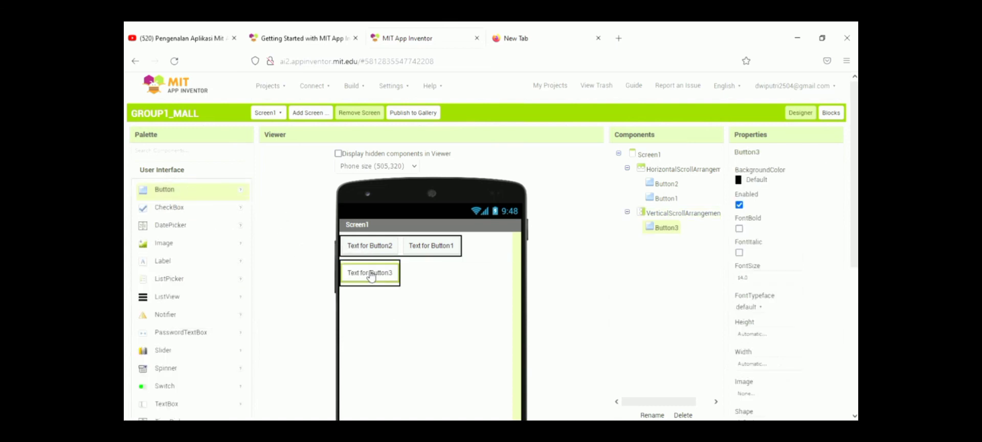
pyautogui.moveTo(164, 192); pyautogui.dragTo(384, 277)
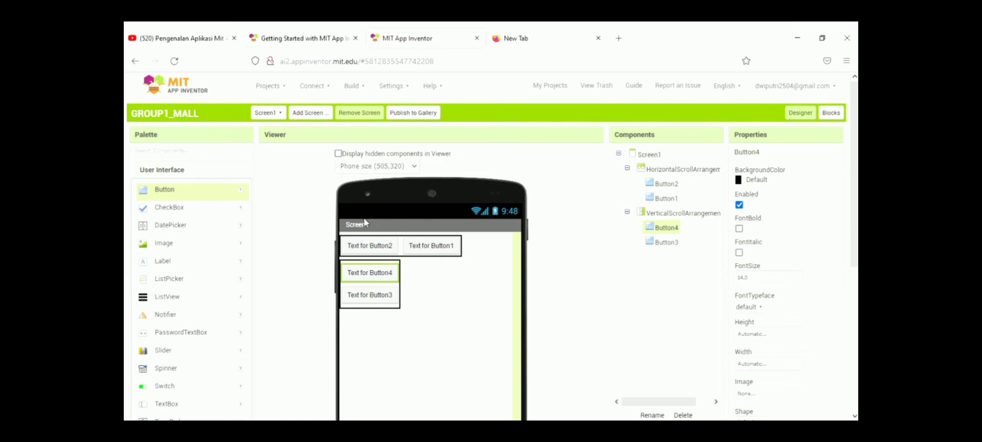
# - Try to connect the project to the Emulator and dismiss the connection dialogs
pyautogui.click(328, 88)
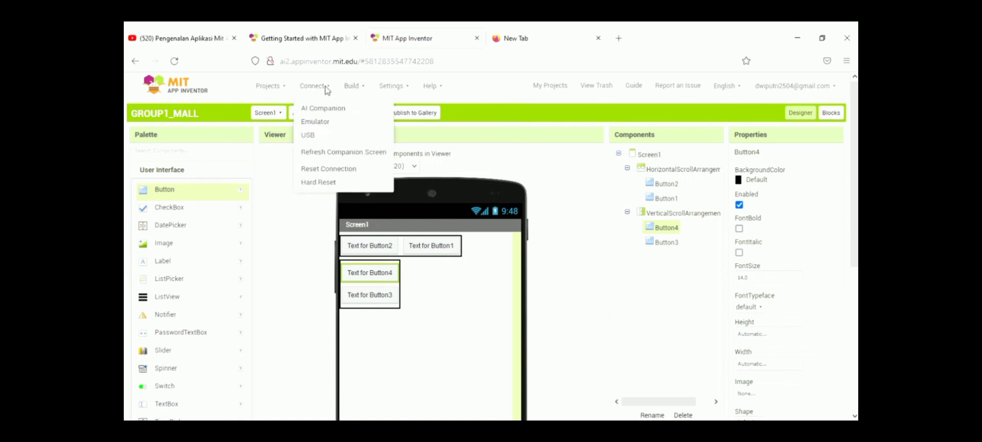
pyautogui.click(326, 127)
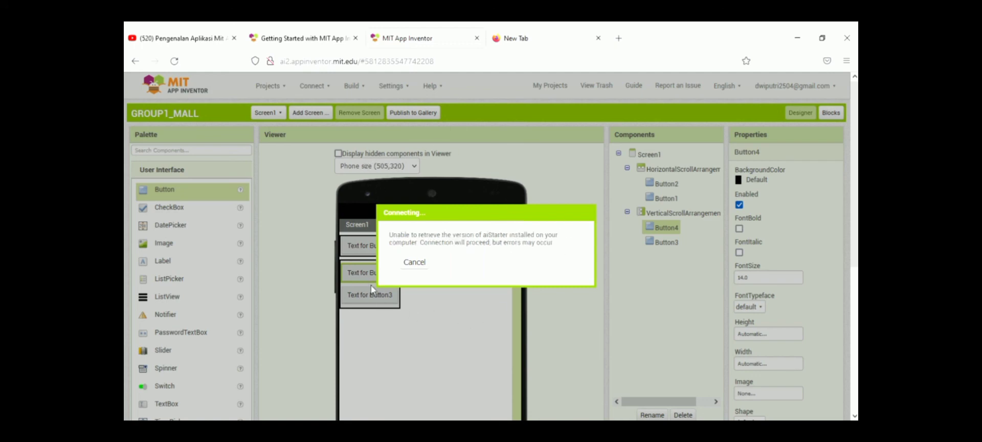
pyautogui.click(414, 263)
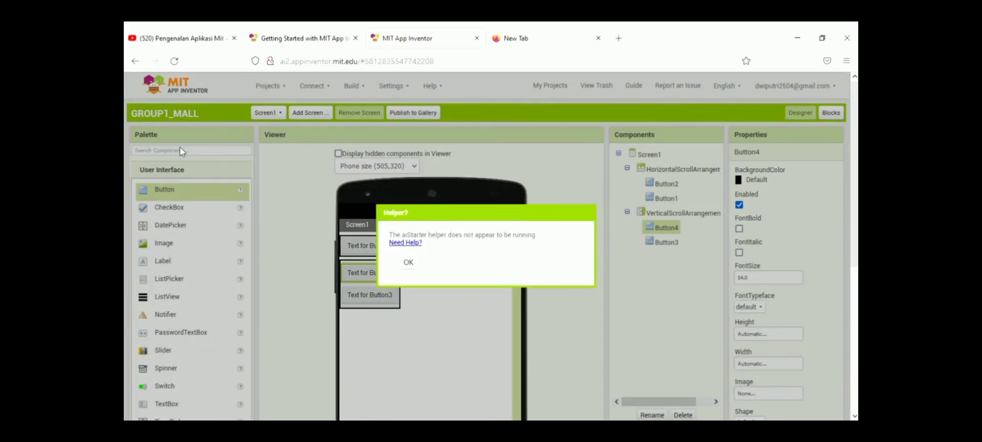
pyautogui.click(409, 263)
pyautogui.click(409, 262)
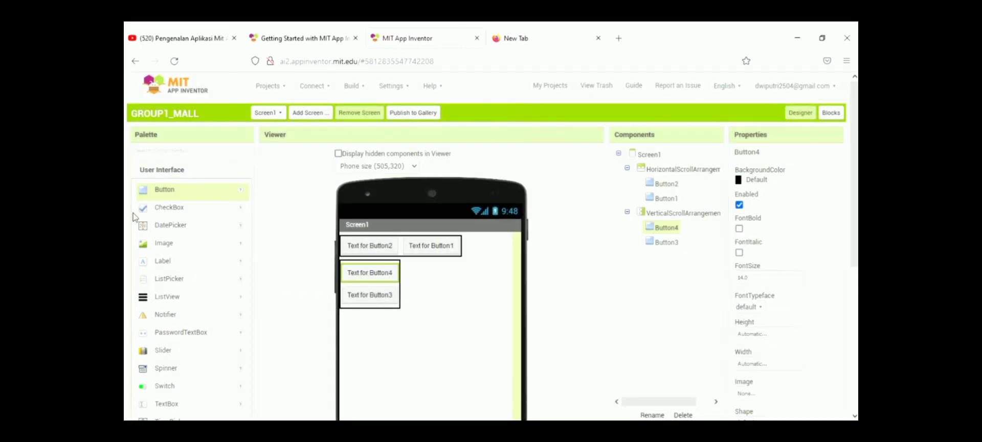
# - Add a TableArrangement layout component to Screen1 below the VerticalScrollArrangement
pyautogui.scroll(-3, 291, 263)
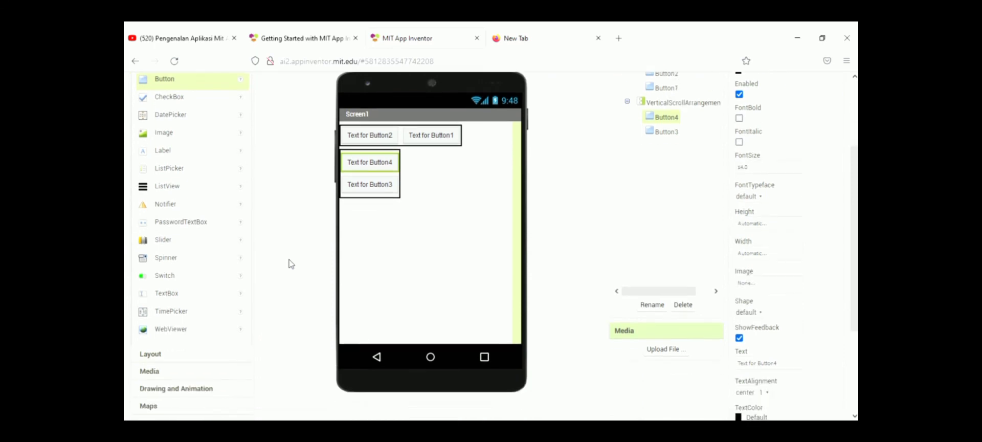
pyautogui.click(160, 354)
pyautogui.moveTo(167, 242); pyautogui.dragTo(367, 328)
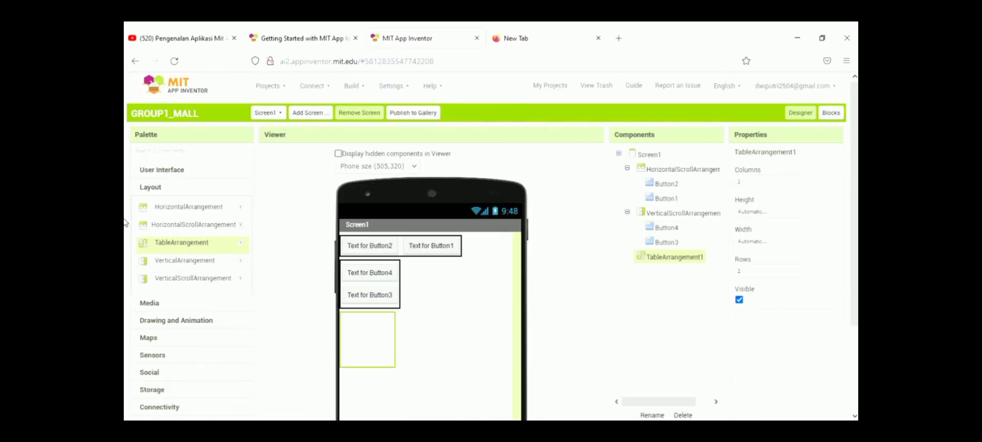
# - Place two Button components diagonally in the TableArrangement, one in the upper-left cell and one in the lower-right cell
pyautogui.click(173, 172)
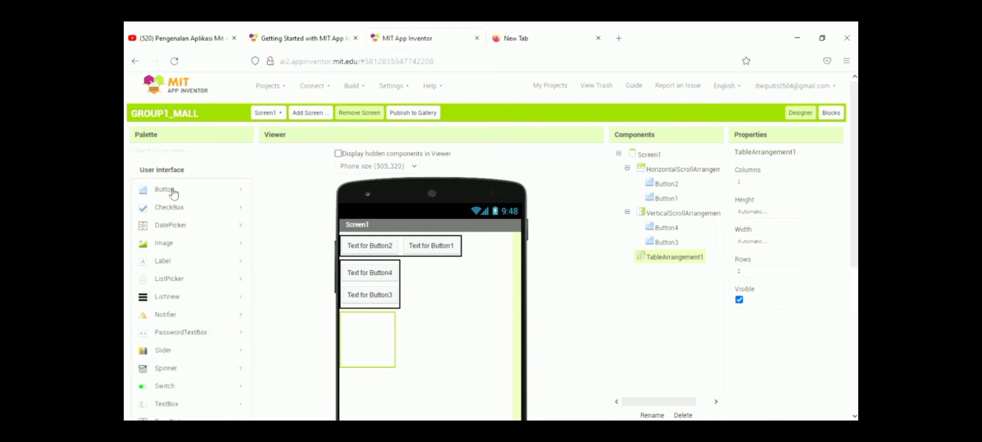
pyautogui.moveTo(173, 193)
pyautogui.mouseDown()
pyautogui.moveTo(259, 226)
pyautogui.moveTo(330, 306)
pyautogui.moveTo(364, 320)
pyautogui.mouseUp()
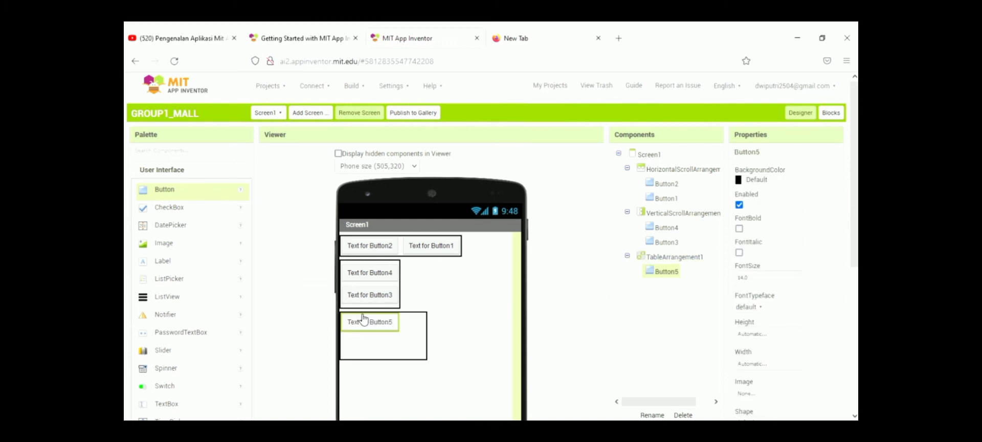
pyautogui.moveTo(183, 193)
pyautogui.mouseDown()
pyautogui.moveTo(324, 293)
pyautogui.moveTo(354, 348)
pyautogui.moveTo(425, 329)
pyautogui.moveTo(372, 348)
pyautogui.moveTo(424, 344)
pyautogui.mouseUp()
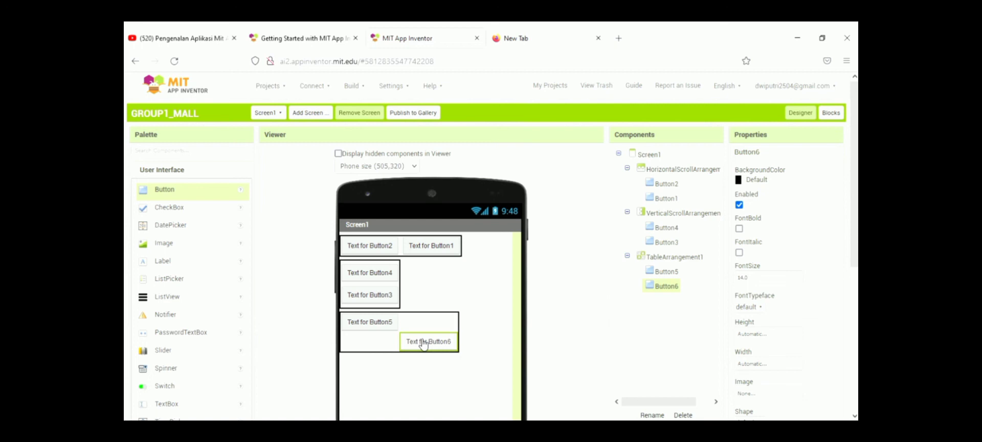
pyautogui.click(476, 277)
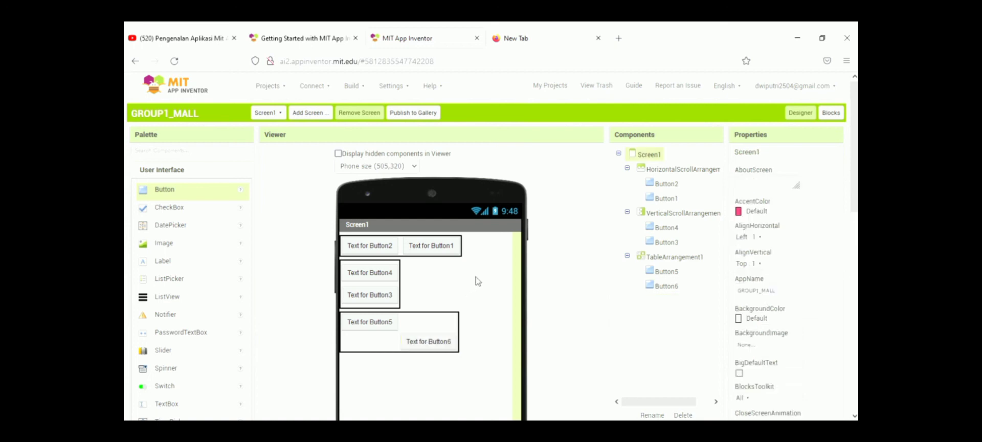